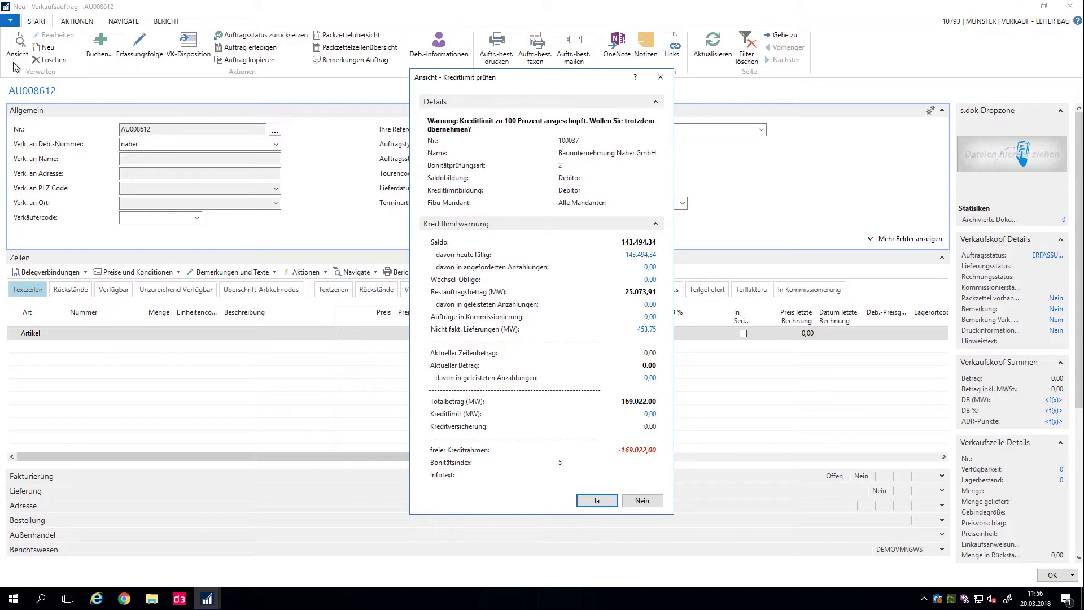
# Step: Confirm the sales order header for Bauunternehmung Naber GmbH despite the credit limit warning, without assigning a construction site or tour
pyautogui.click(597, 501)
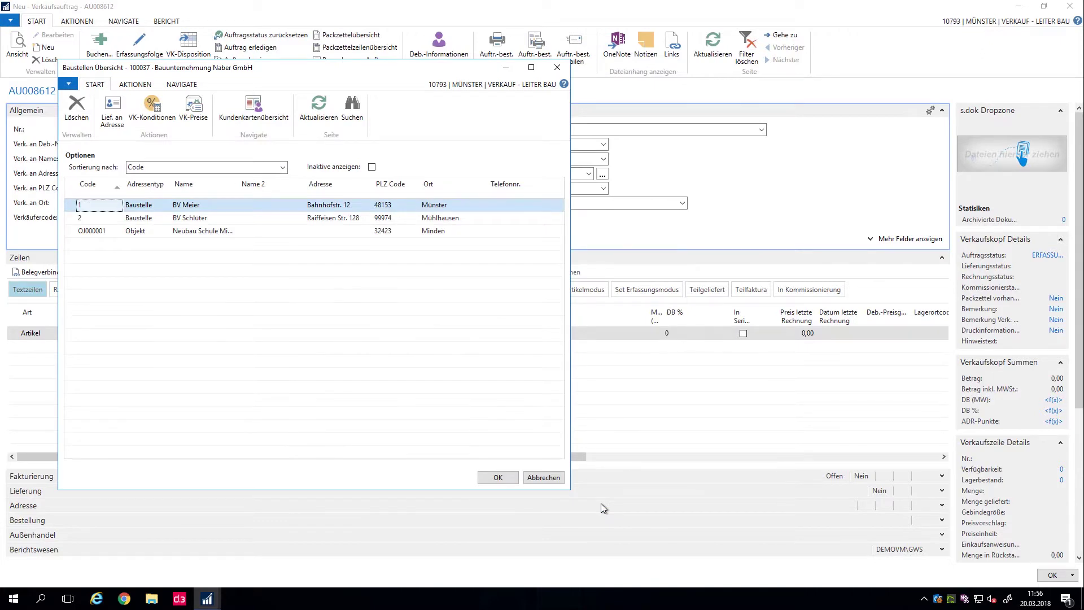
pyautogui.press('Return')
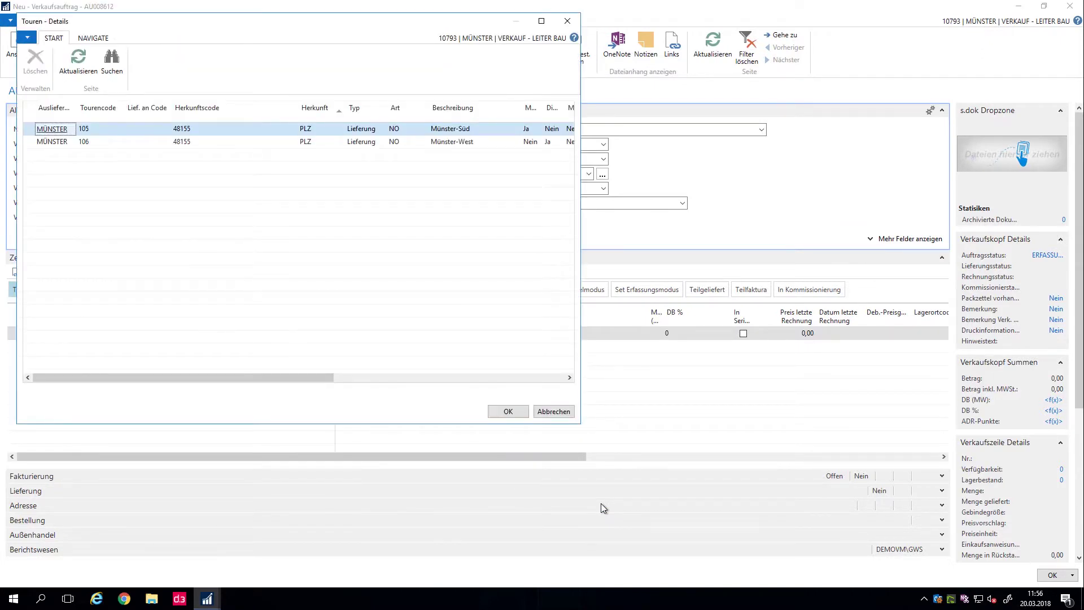
pyautogui.press('Return')
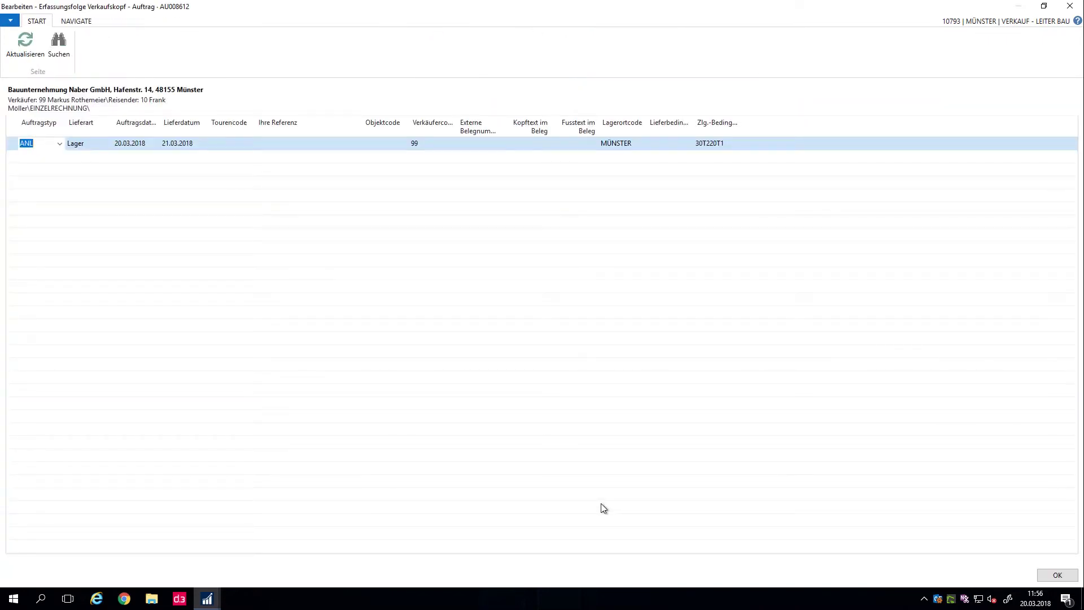
pyautogui.press('Return')
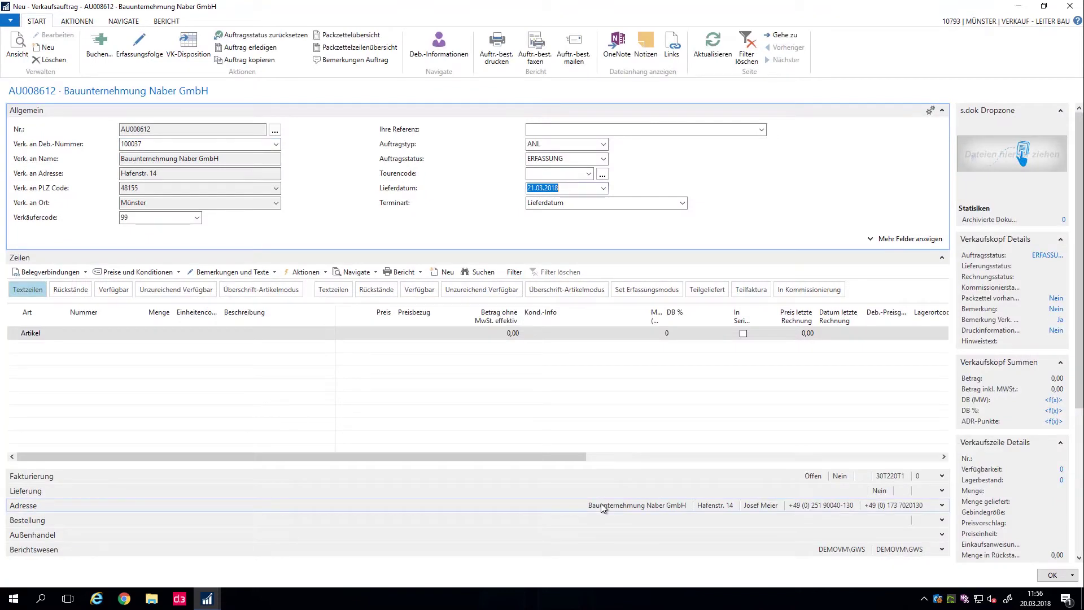
pyautogui.press('Return')
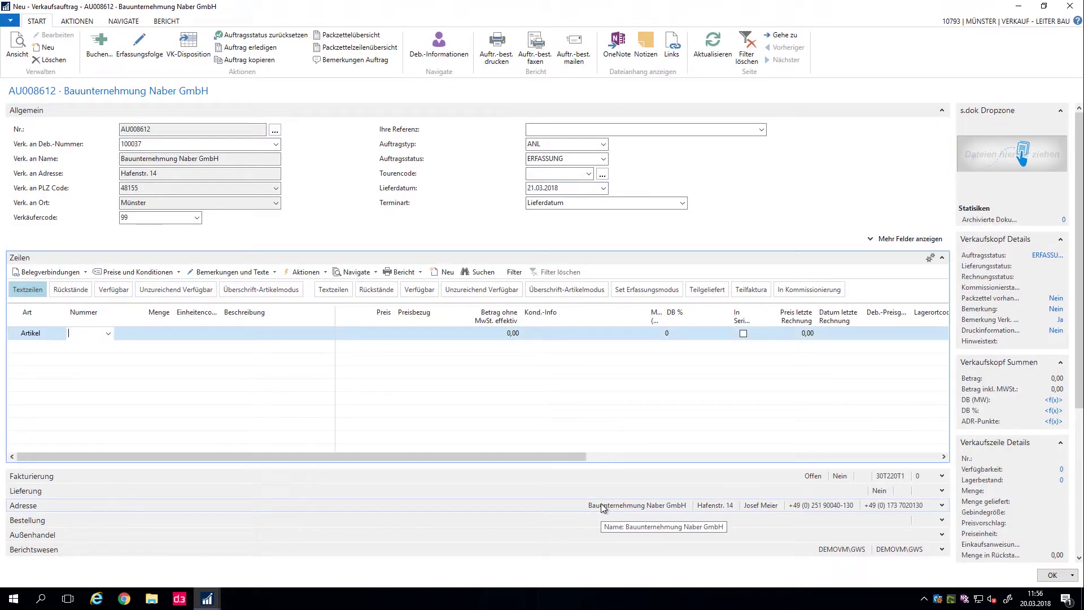
# Step: Look up KGB articles and add an order line for 1.000 STK of KGB DN 100 15 Grad
pyautogui.write('10')
pyautogui.press('Escape')
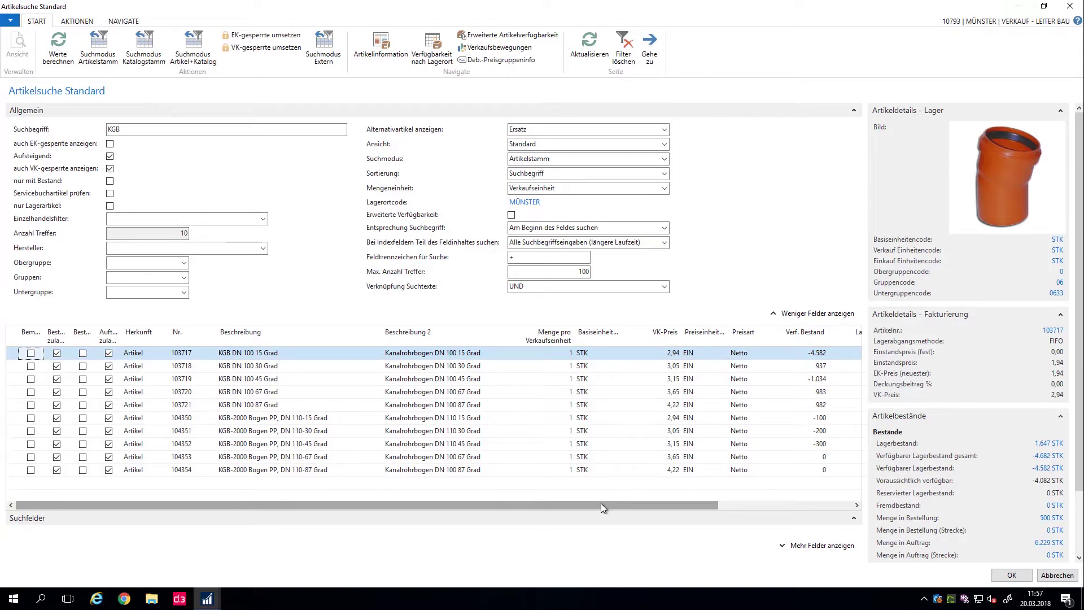
pyautogui.press('Escape')
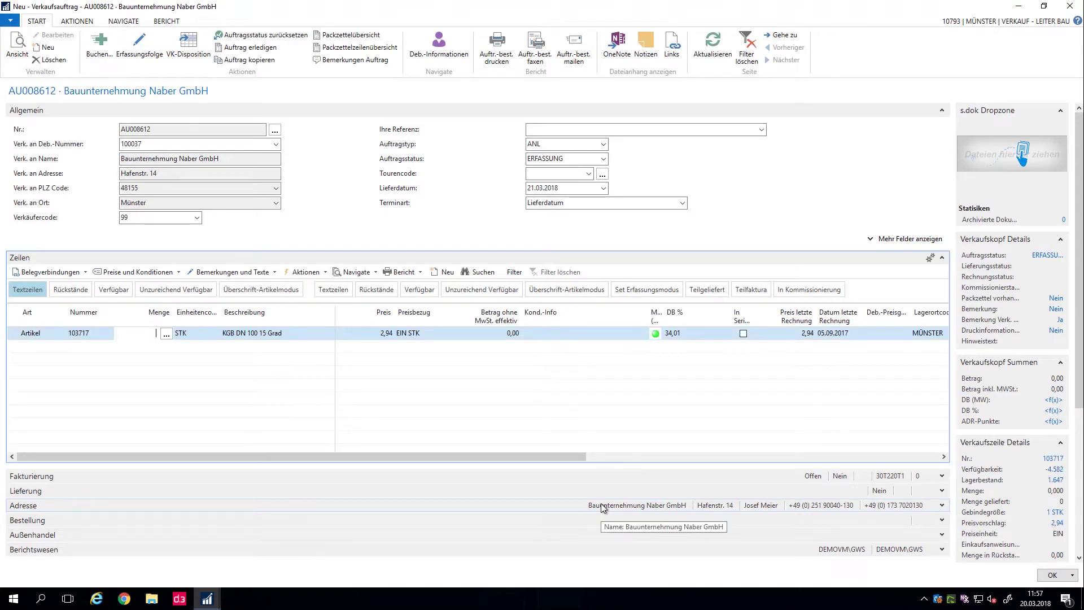
pyautogui.write('000')
pyautogui.press('Tab')
pyautogui.press('Tab')
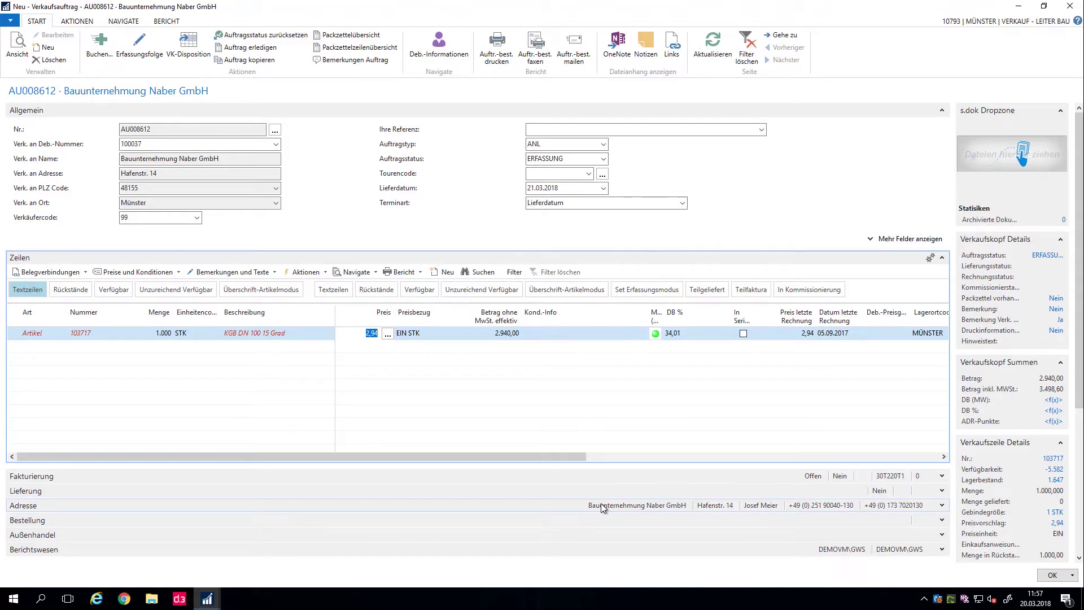
# Step: Post the sales order with the Belegabschluss option, accept the credit limit warning, and close the order
pyautogui.press('F9')
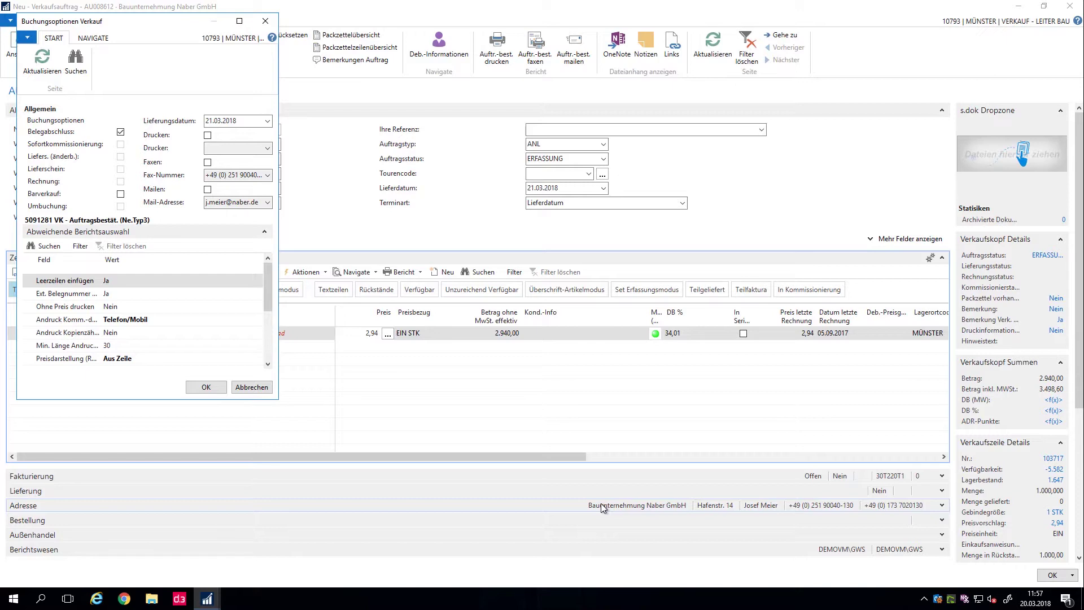
pyautogui.click(206, 387)
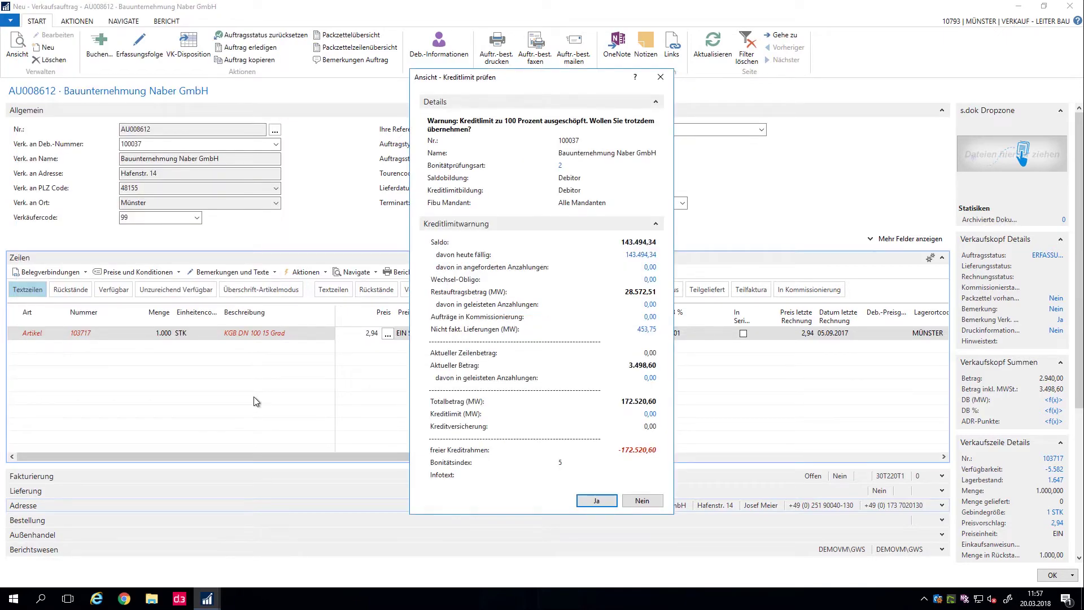
pyautogui.press('Return')
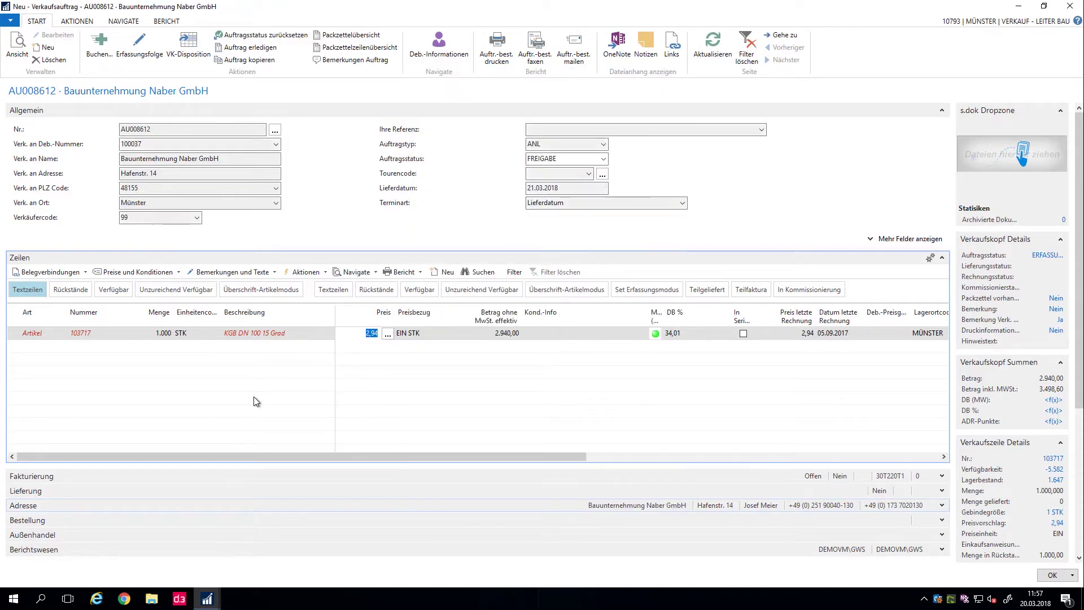
pyautogui.press('Escape')
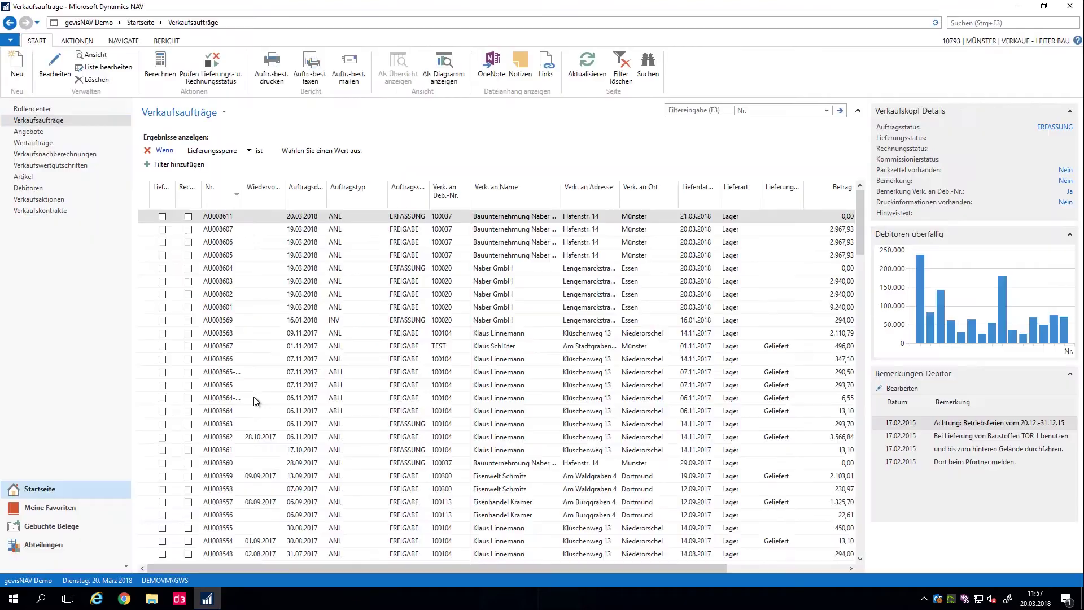
# Step: View the Ereignisse list from the Rollencenter and inspect the customer card linked to the newest credit limit event
pyautogui.click(44, 111)
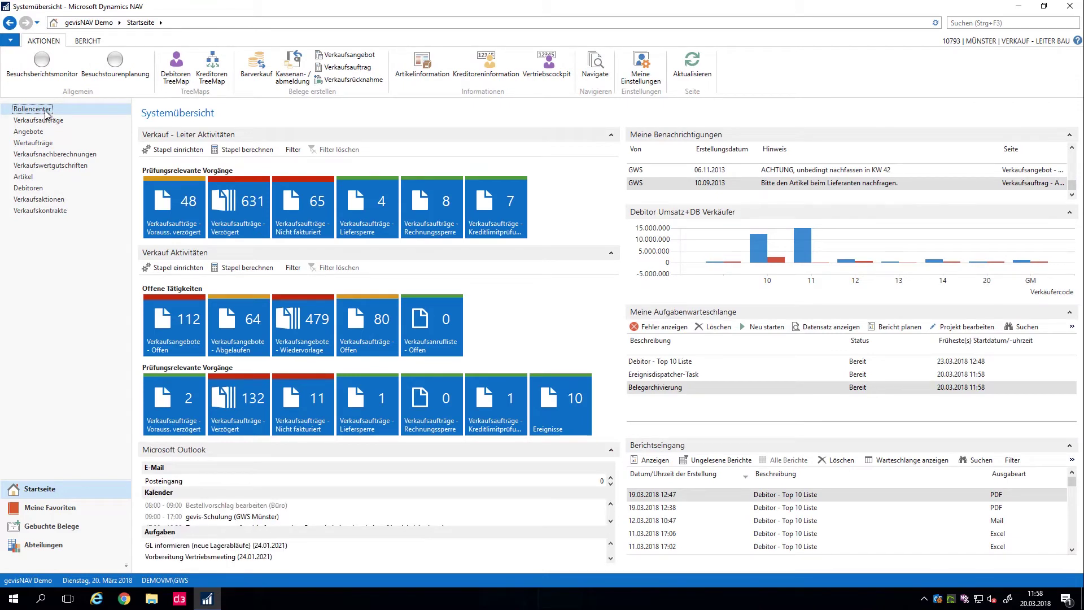
pyautogui.click(568, 410)
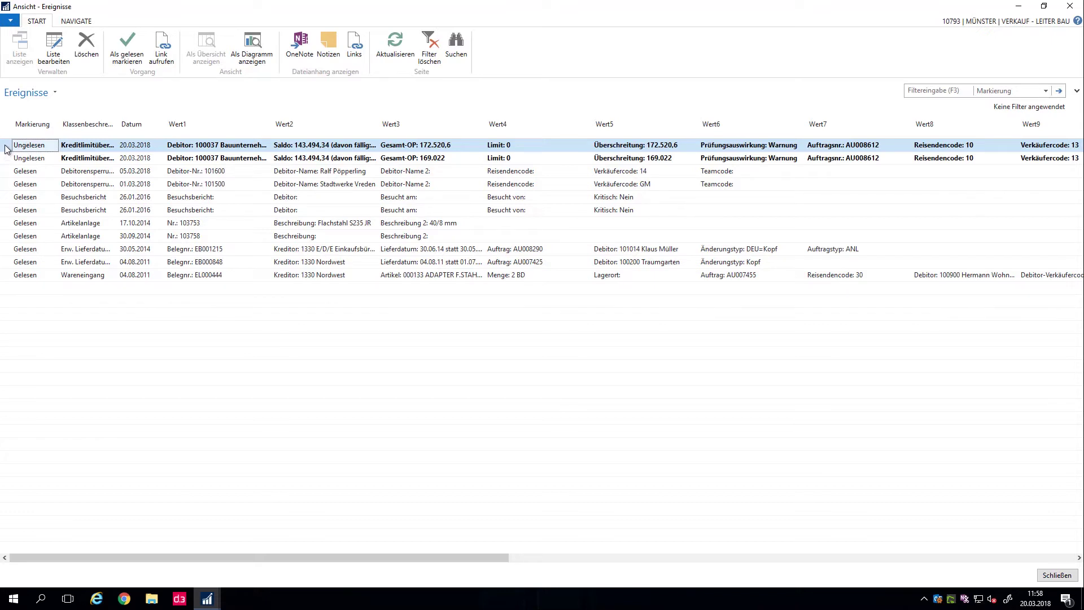
pyautogui.click(168, 62)
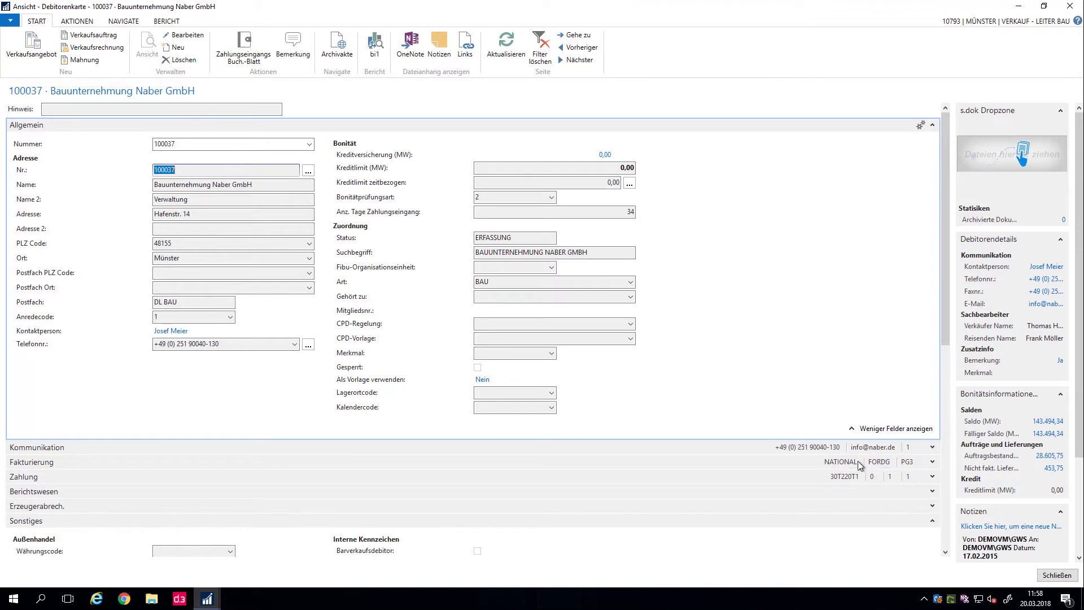
pyautogui.click(1054, 576)
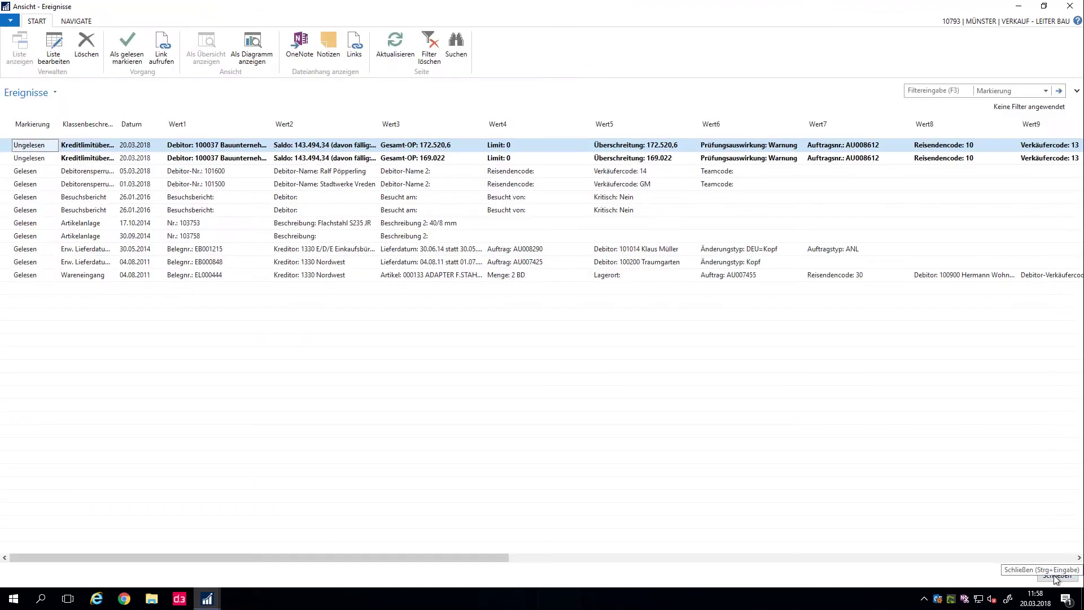
pyautogui.click(1051, 575)
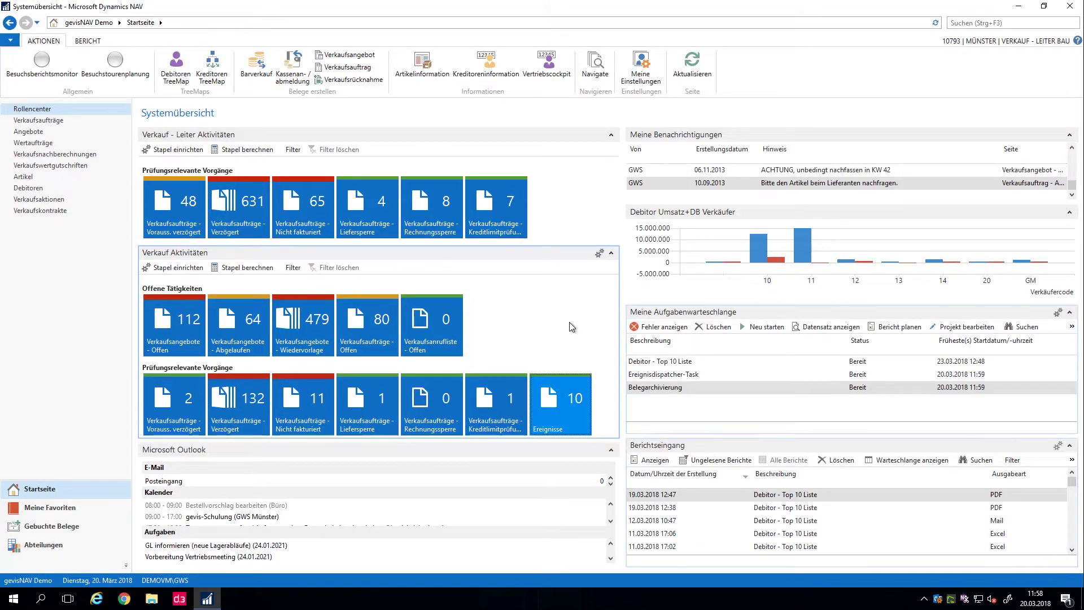
# Step: Switch to Outlook, fetch new mail, and open the newest Ereignismitteilung about the changed order status
pyautogui.click(12, 601)
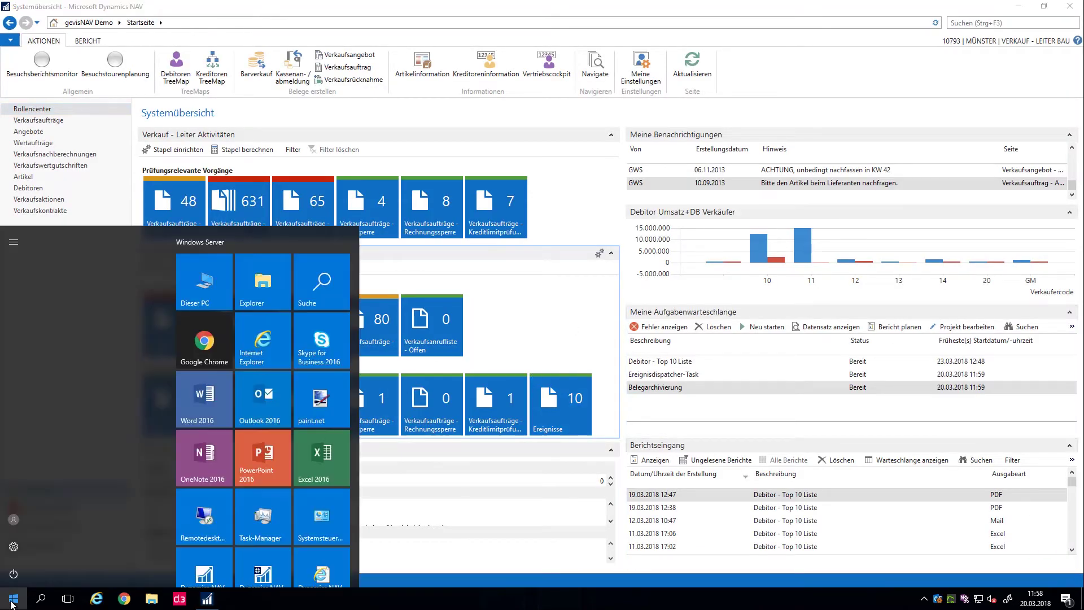
pyautogui.click(267, 406)
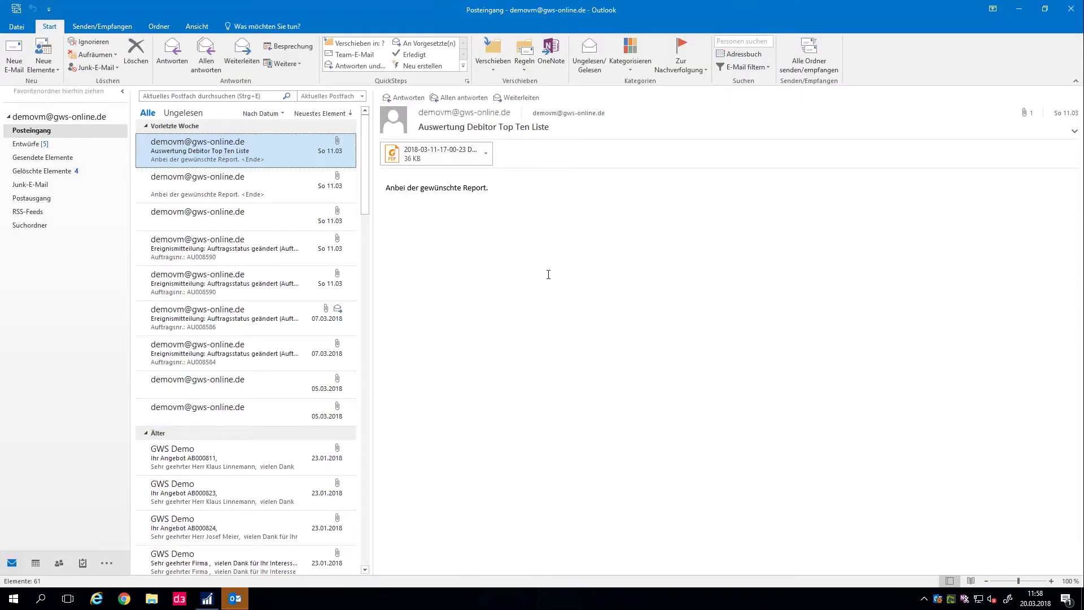
pyautogui.click(820, 70)
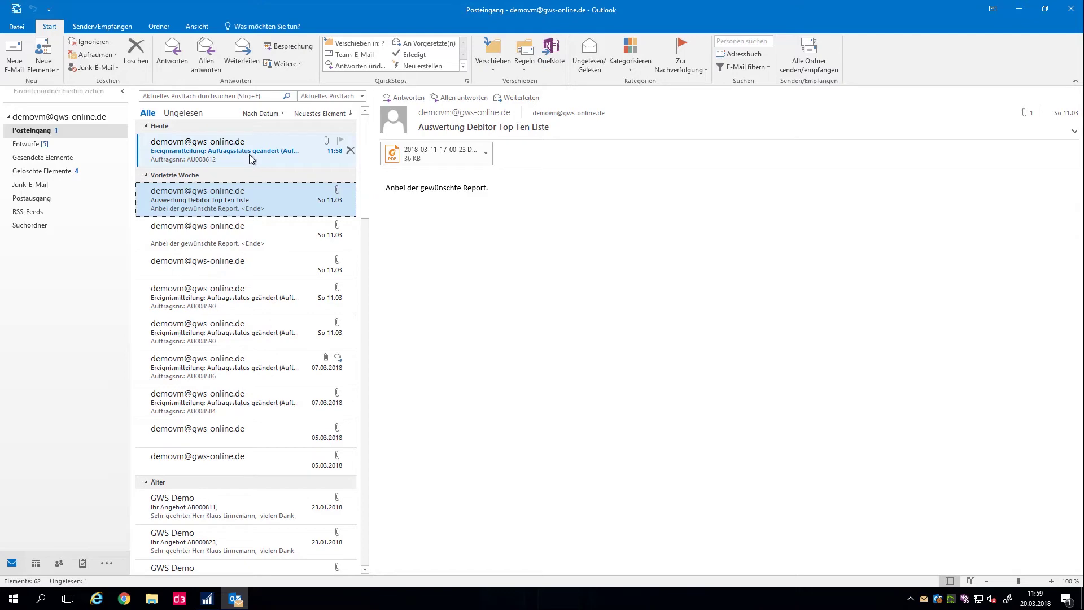
pyautogui.click(246, 154)
pyautogui.doubleClick(247, 154)
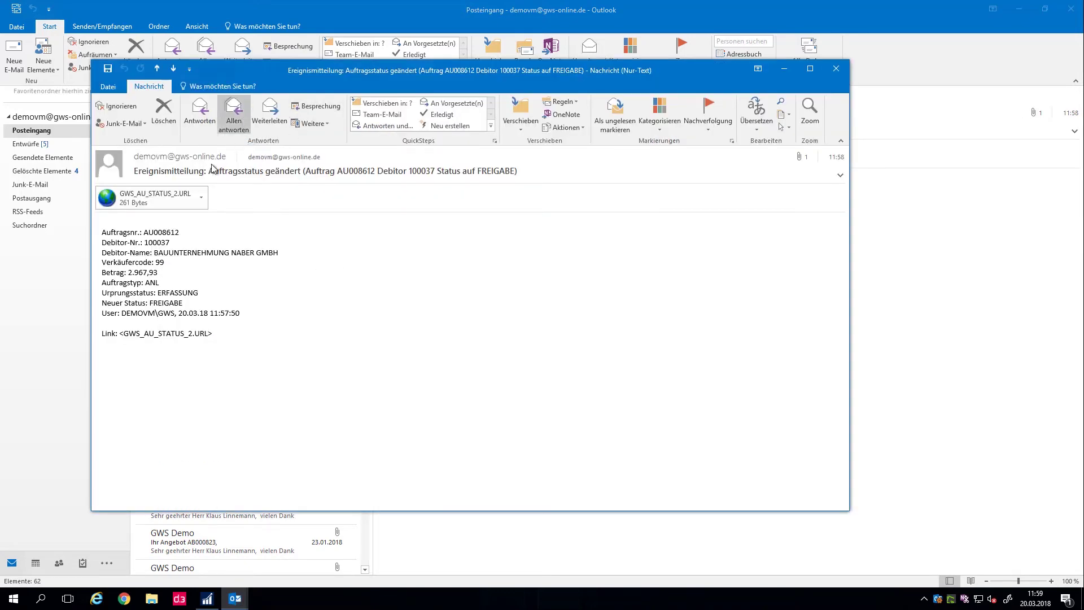
# Step: View the sales order through the attached link GWS_AU_STATUS_2.URL, then close the order, the message and Outlook
pyautogui.doubleClick(157, 197)
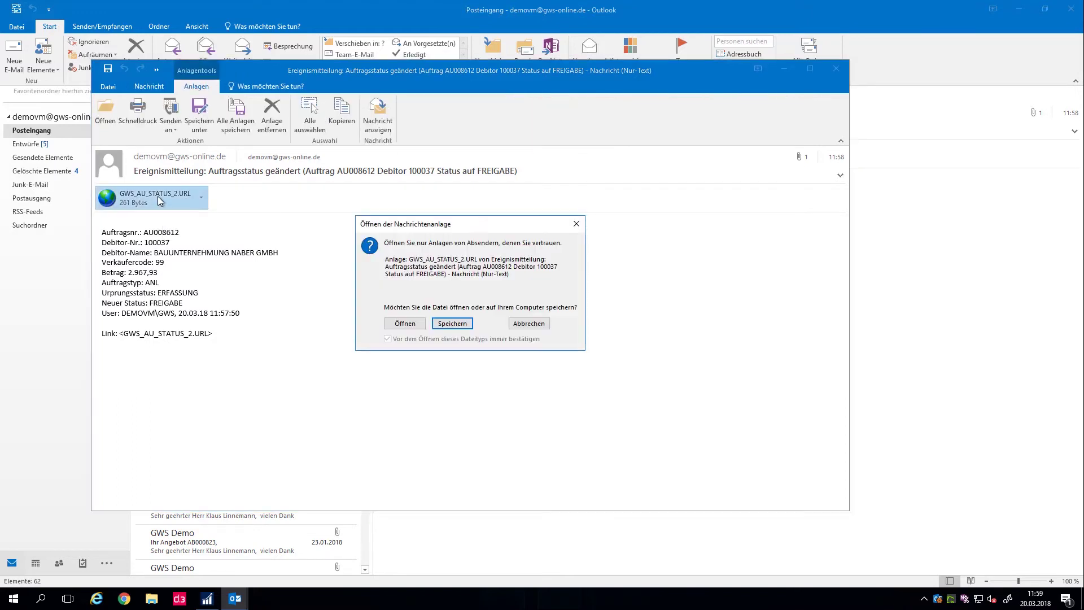
pyautogui.click(405, 324)
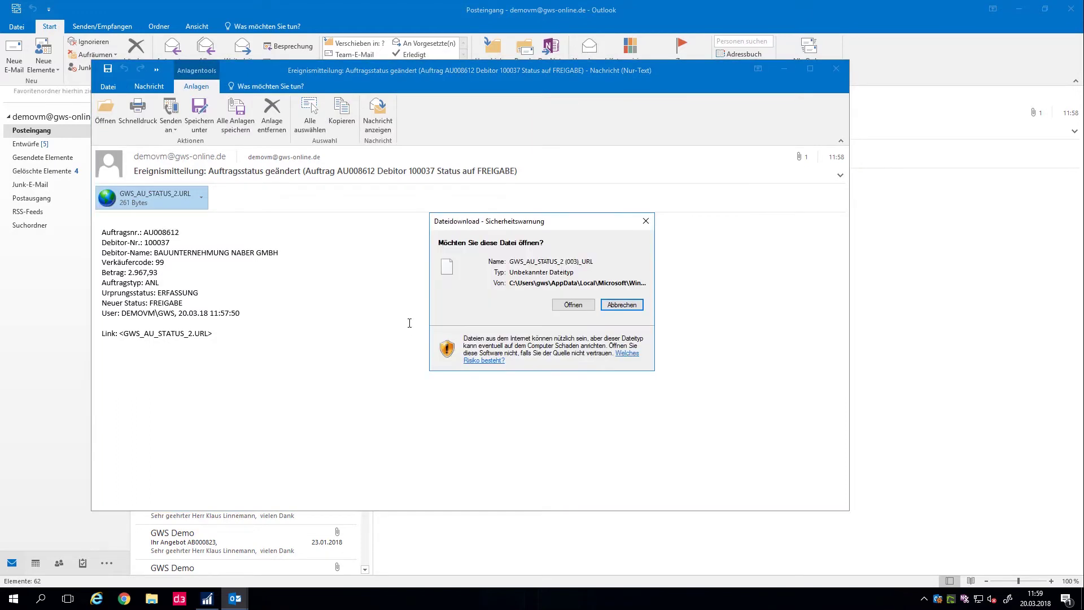
pyautogui.click(584, 307)
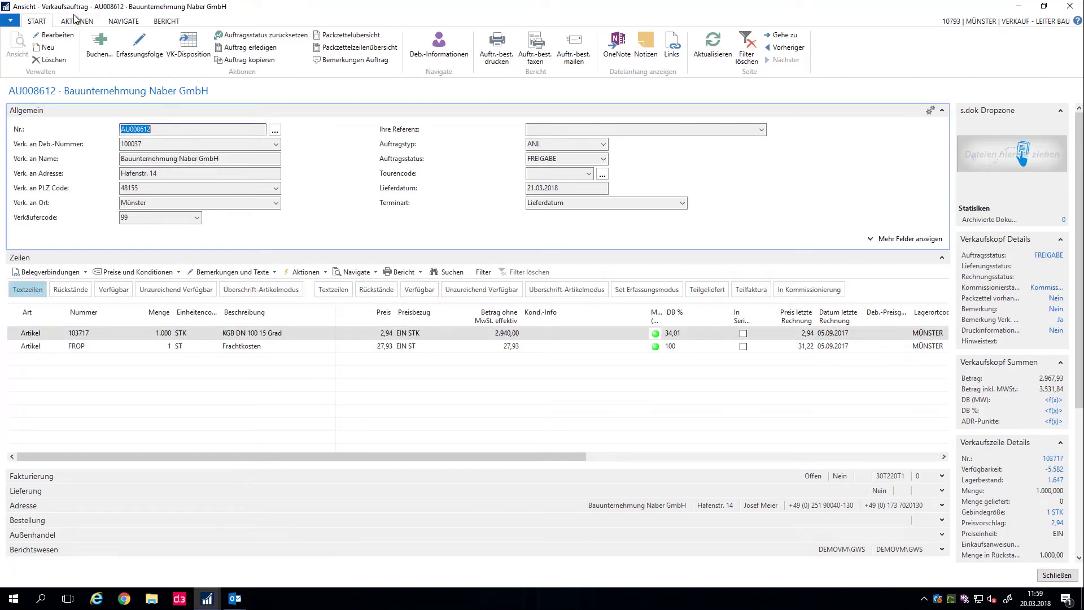
pyautogui.click(1053, 577)
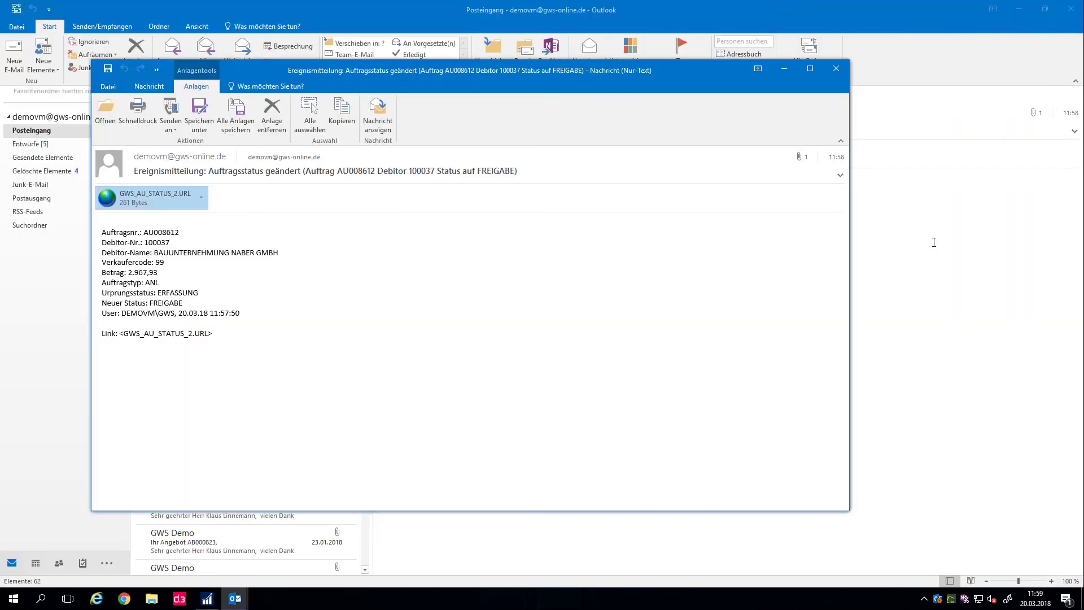
pyautogui.click(836, 68)
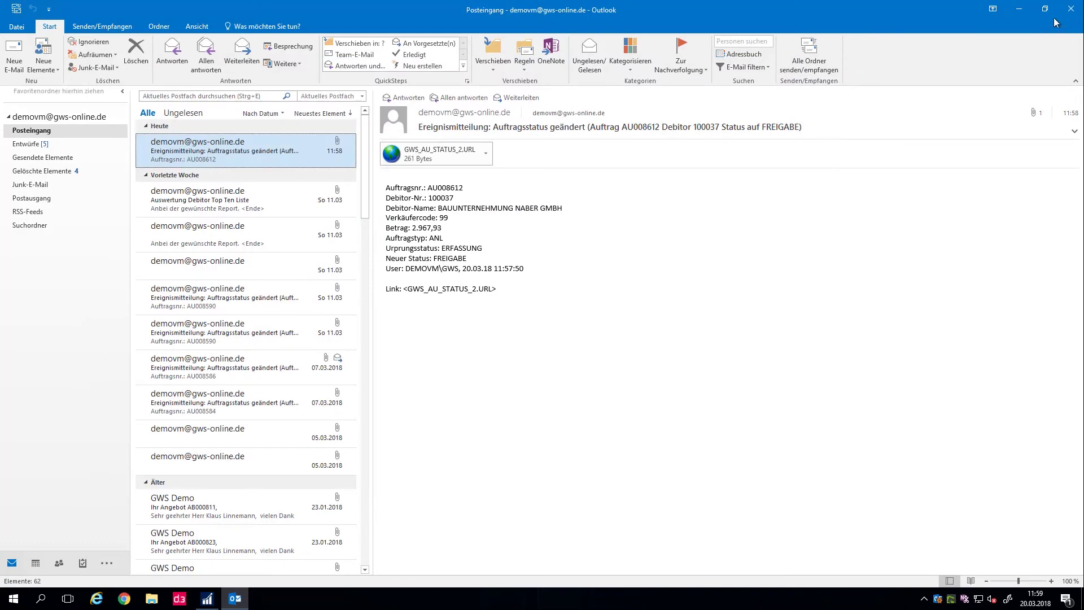
pyautogui.click(1073, 9)
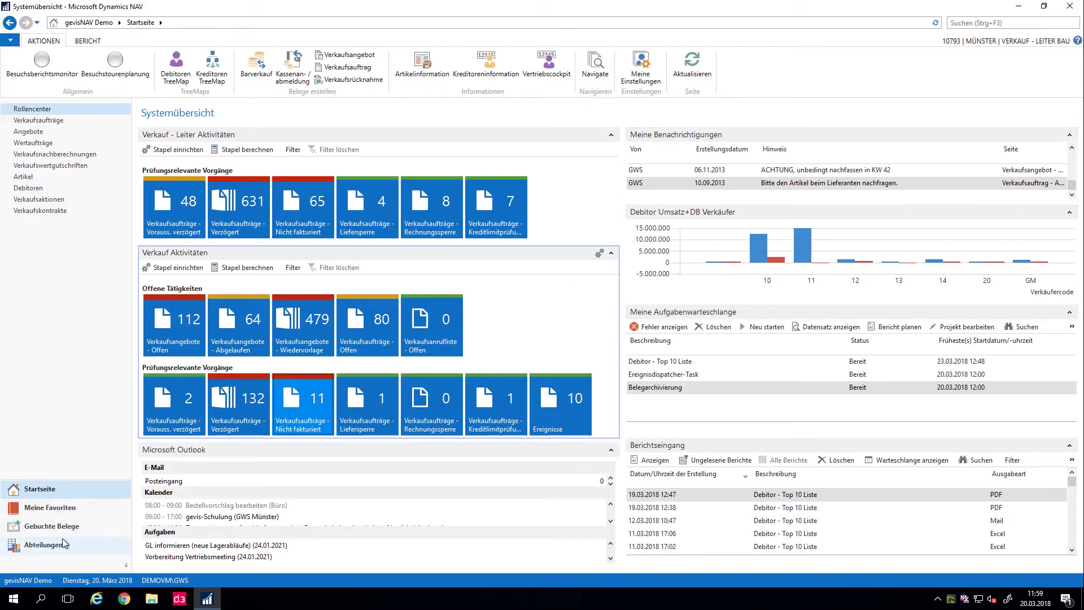
# Step: Open the KREDLIMIT event subscription for editing from the Ereignisabonnement list in Meine Favoriten
pyautogui.click(62, 508)
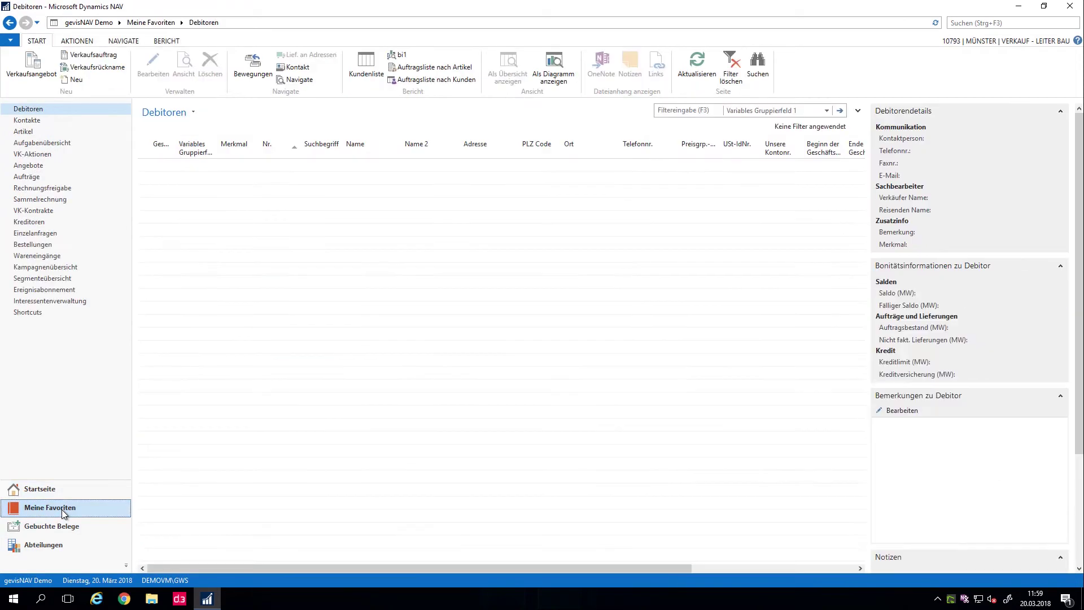
pyautogui.click(67, 293)
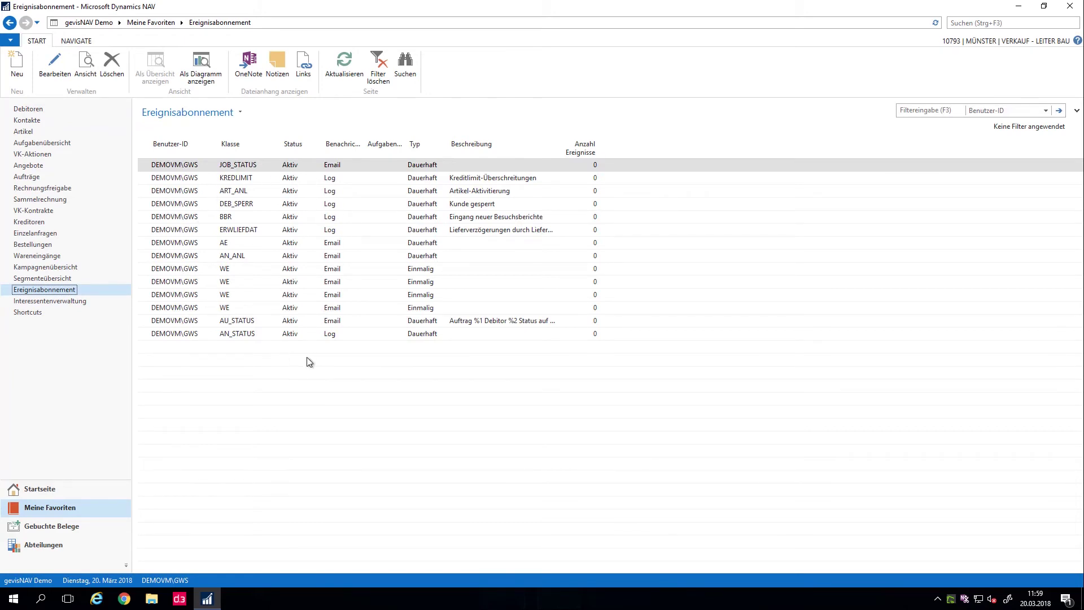
pyautogui.click(486, 179)
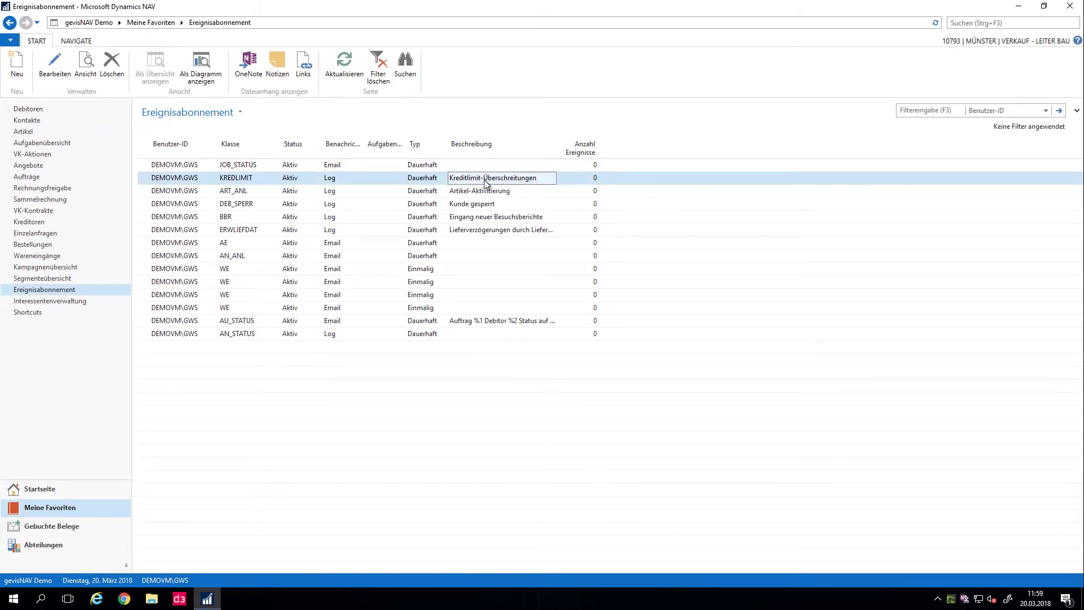
pyautogui.click(54, 68)
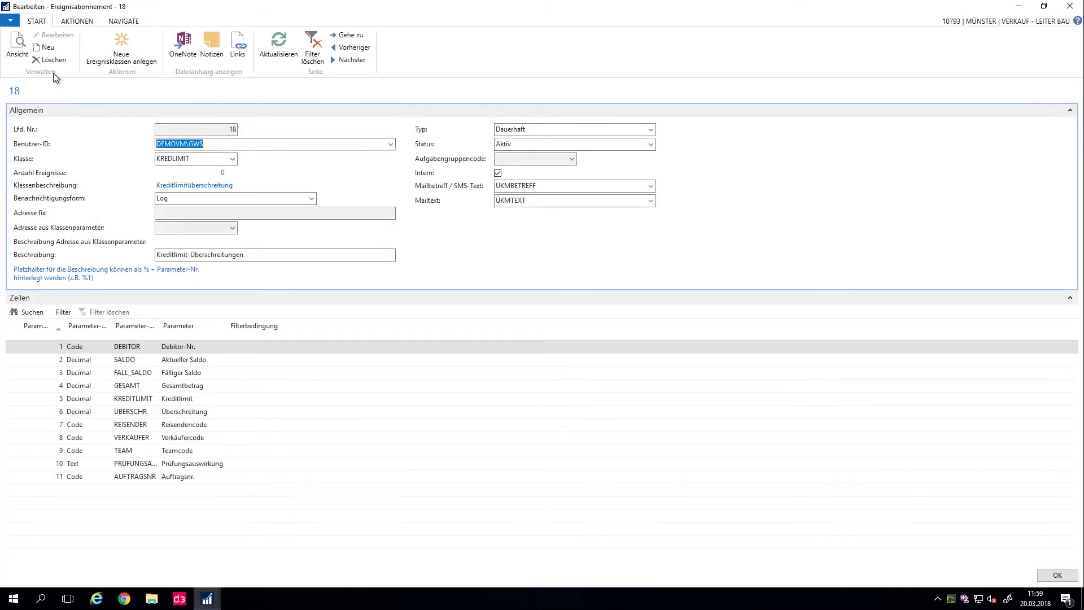
# Step: Examine the Klasse, Benachrichtigungsform and Benutzer-ID settings of the credit limit event subscription
pyautogui.click(232, 160)
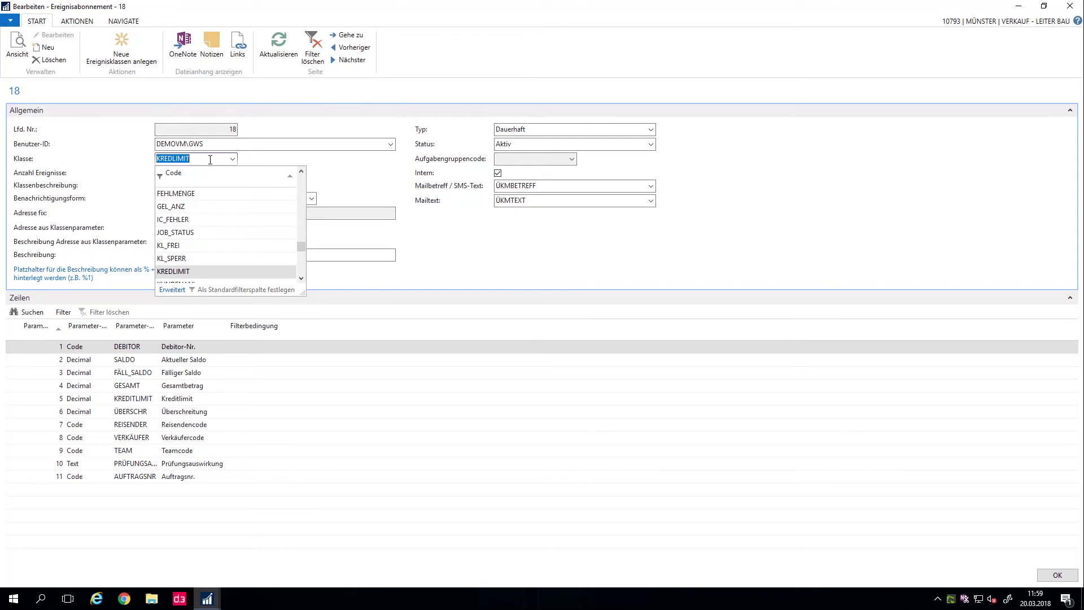
pyautogui.click(210, 160)
pyautogui.press('Return')
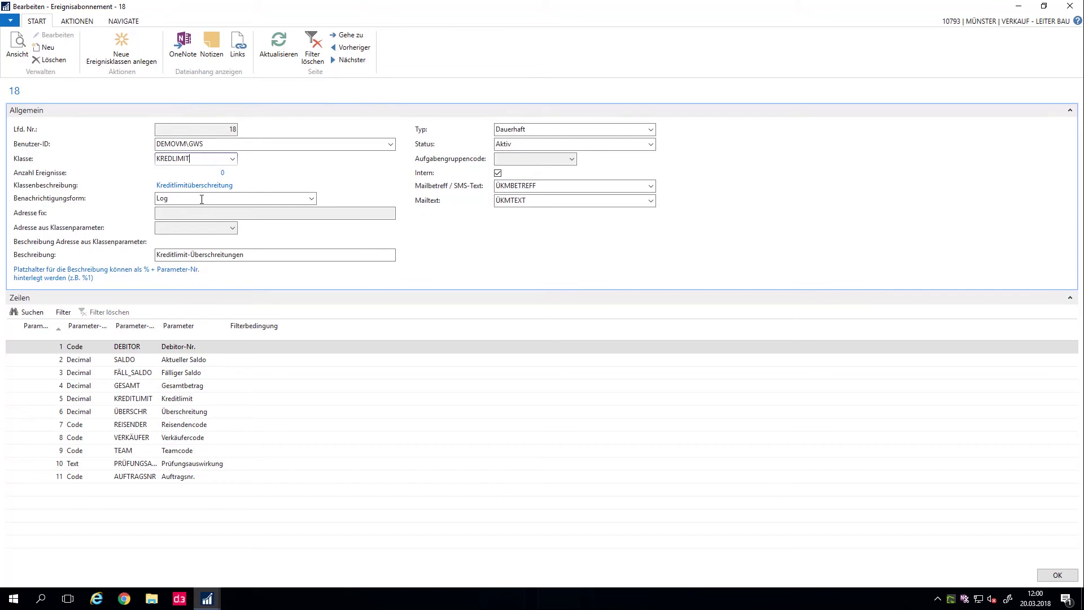
pyautogui.press('Tab')
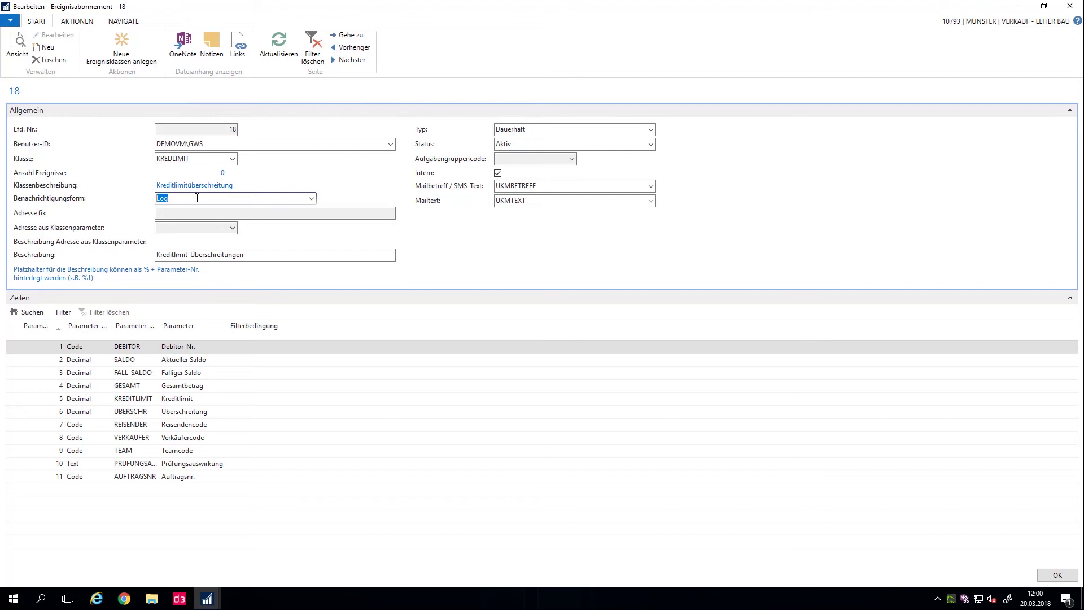
pyautogui.click(249, 144)
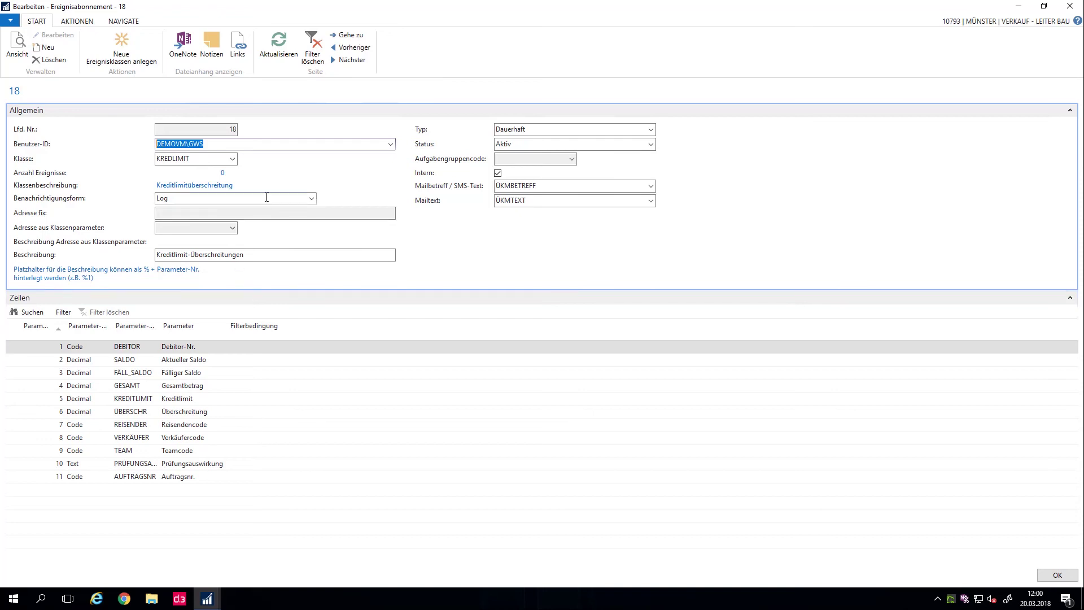
# Step: Close the credit limit subscription and open the AU_STATUS event subscription for editing
pyautogui.click(1050, 576)
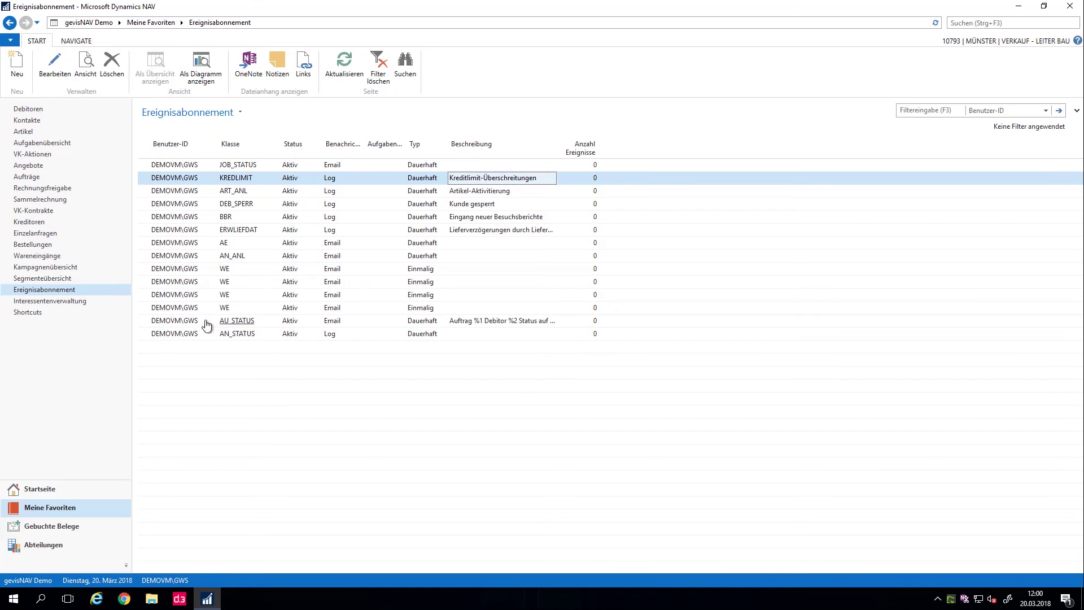
pyautogui.click(145, 320)
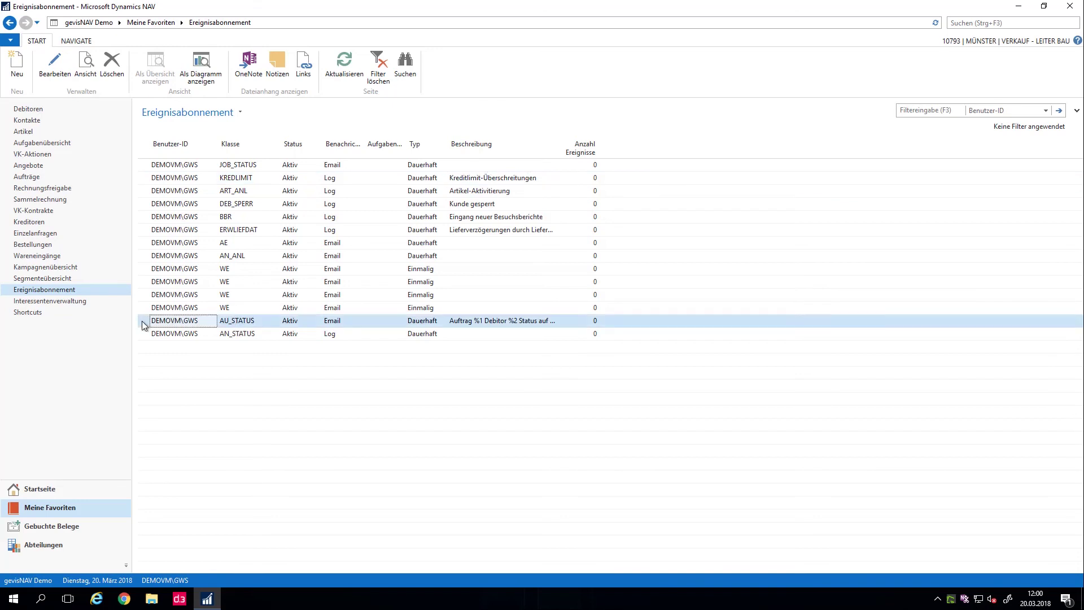
pyautogui.click(55, 65)
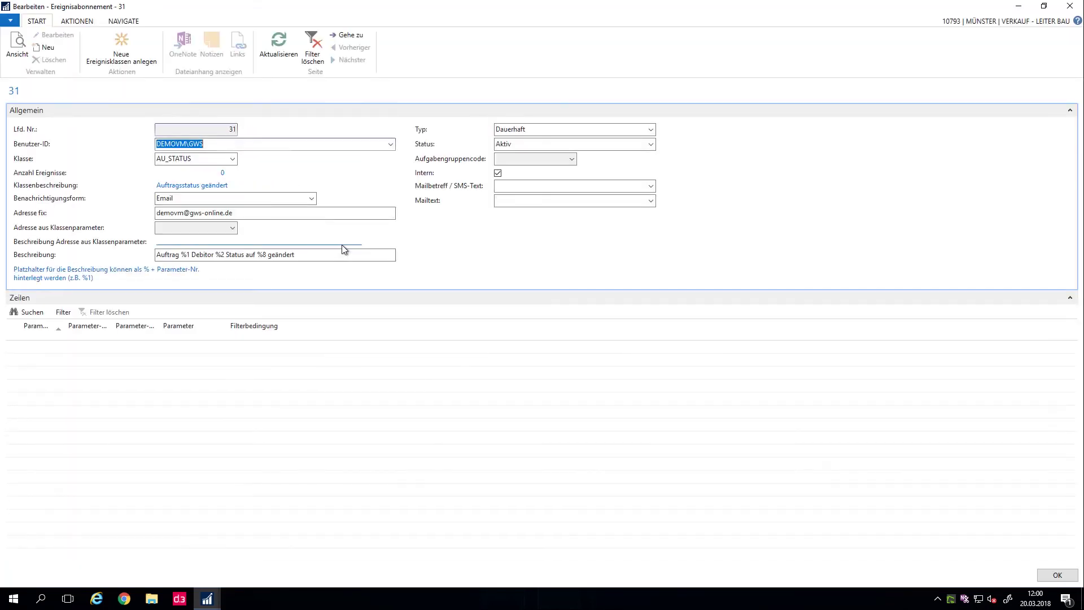
# Step: Examine the Benutzer-ID, Benachrichtigungsform and Adresse fix settings of the order status subscription, then close it
pyautogui.click(214, 145)
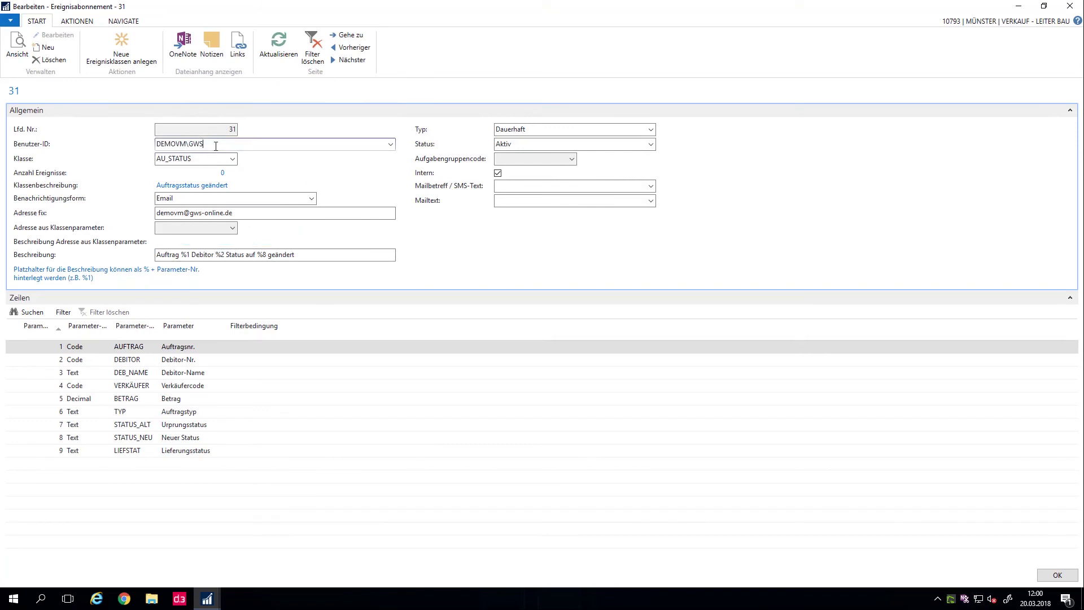
pyautogui.click(214, 197)
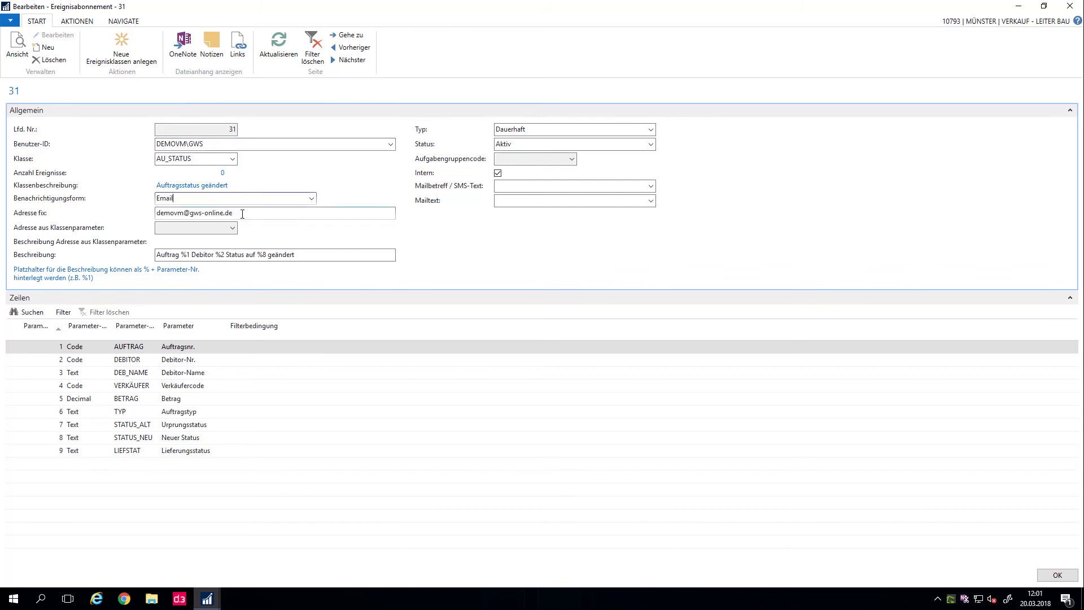
pyautogui.press('Tab')
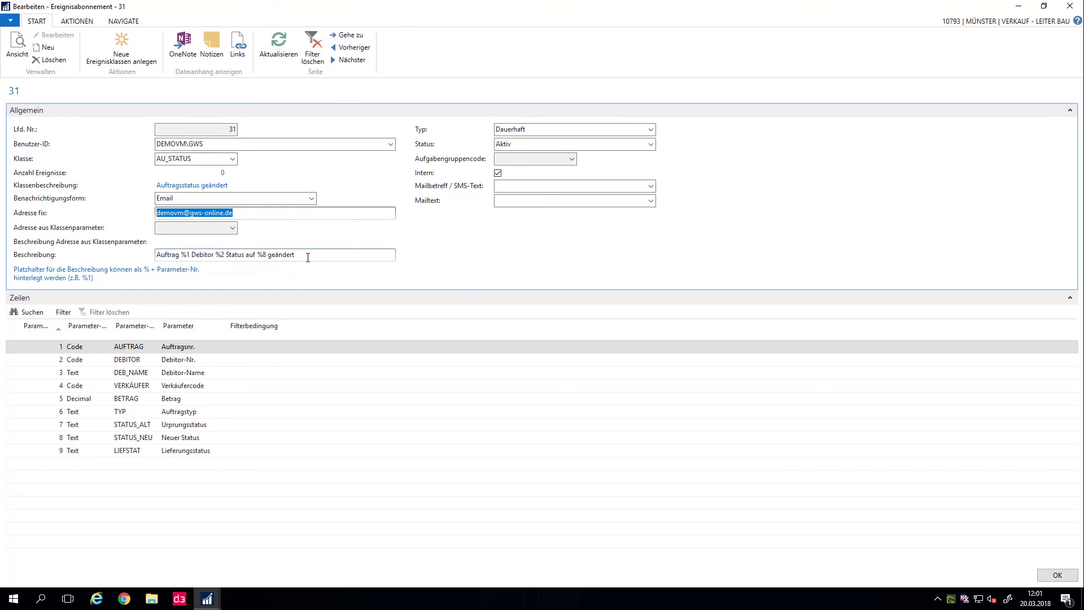
pyautogui.click(1049, 579)
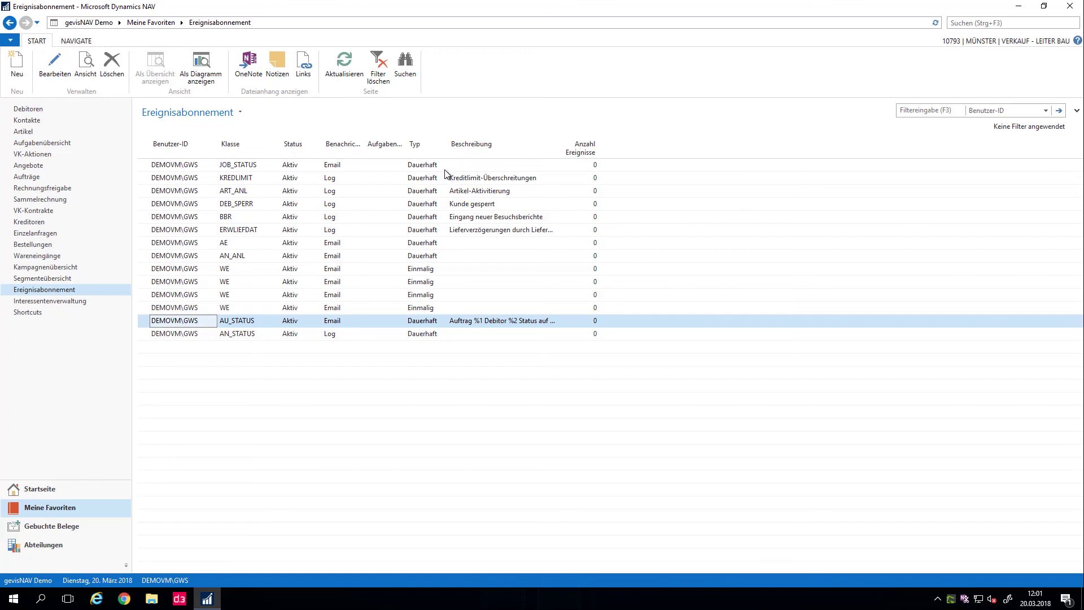
# Step: Select the first WE event subscription in the Ereignisabonnement list
pyautogui.click(144, 271)
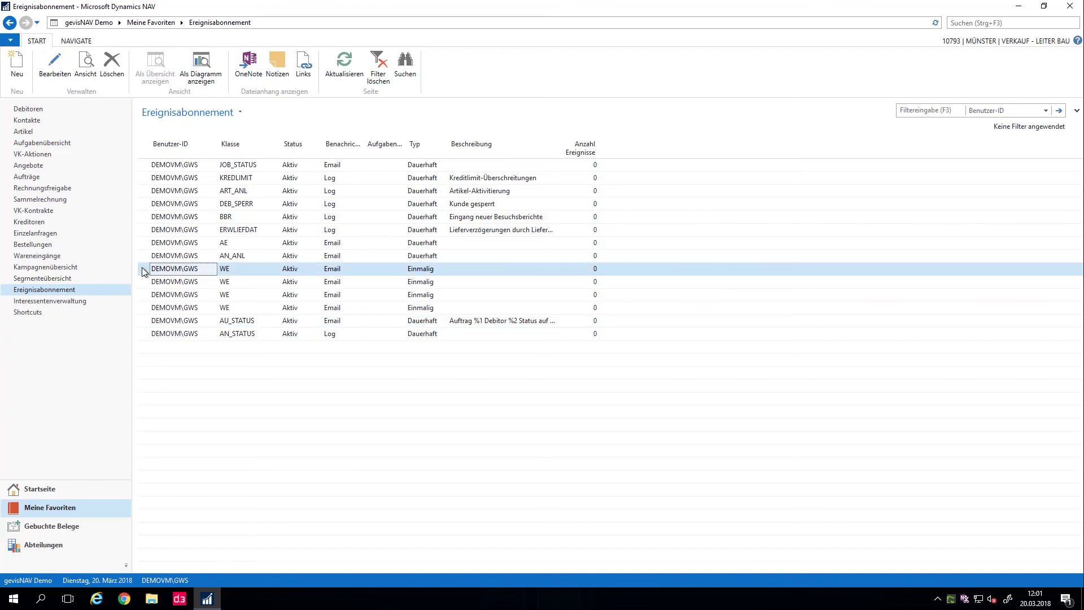